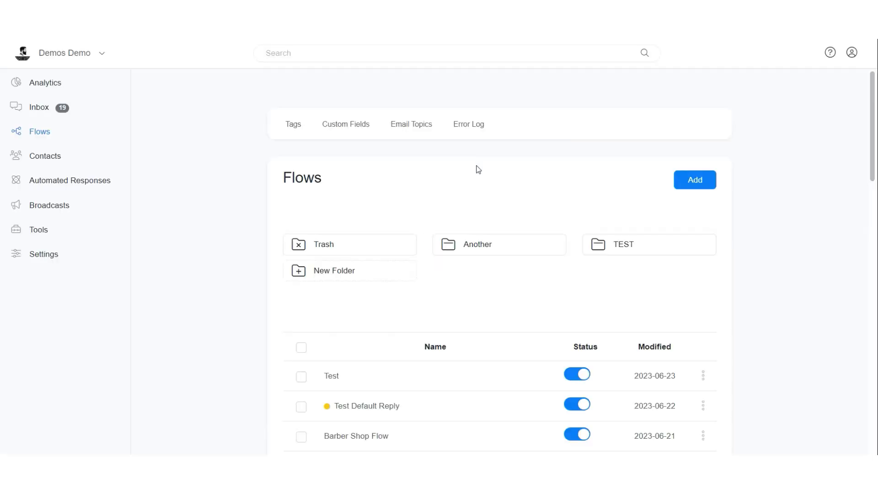
# - Create 'New Flow' with greeting text 'Hi {{first_name}}😍' followed by a select-an-option line
pyautogui.click(681, 180)
pyautogui.click(386, 107)
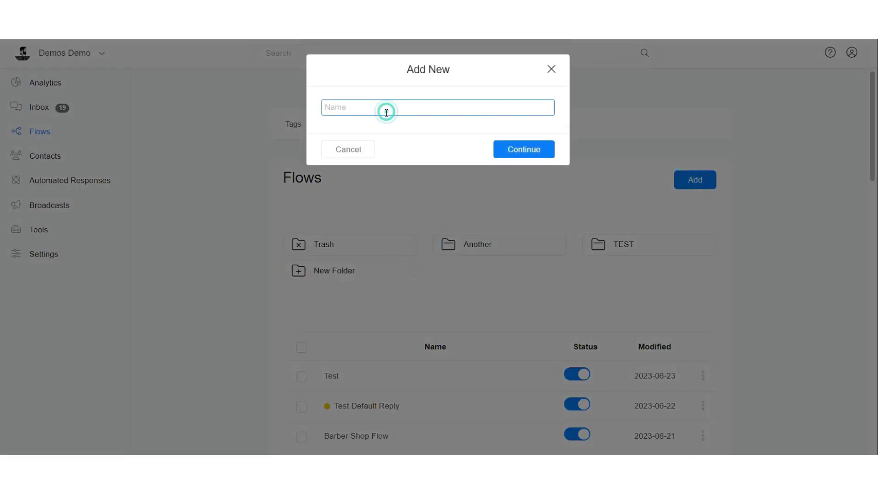
pyautogui.write('Ne')
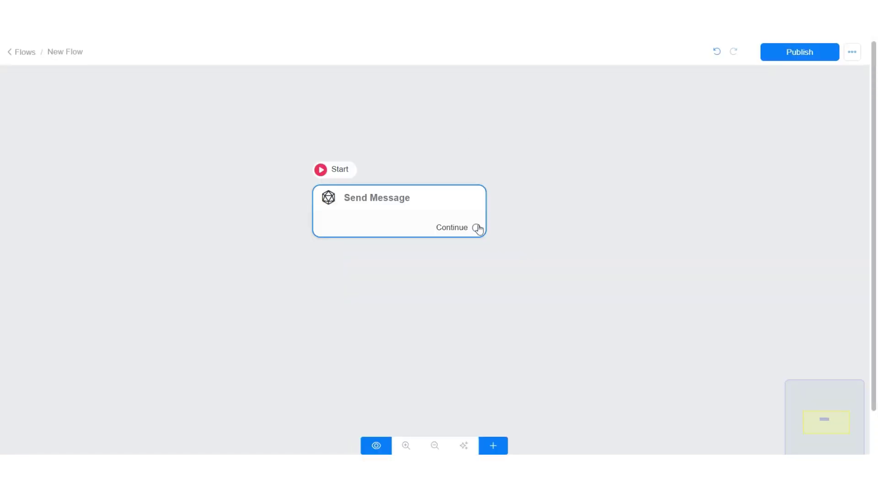
pyautogui.click(453, 210)
pyautogui.click(120, 277)
pyautogui.click(57, 59)
pyautogui.click(64, 200)
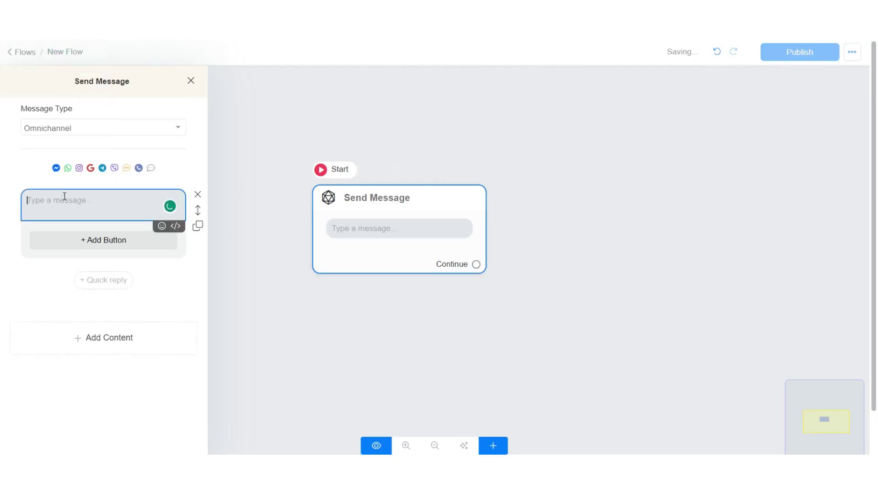
pyautogui.write('Hi {{')
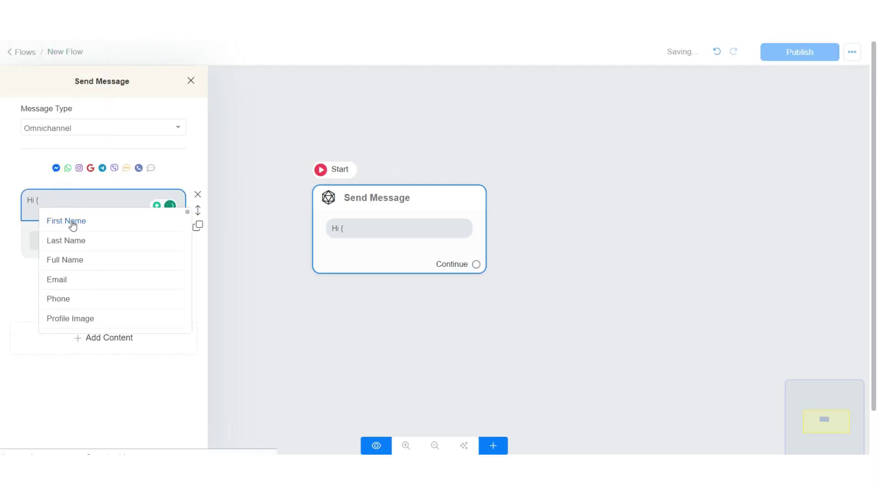
pyautogui.click(67, 221)
pyautogui.click(161, 226)
pyautogui.click(17, 289)
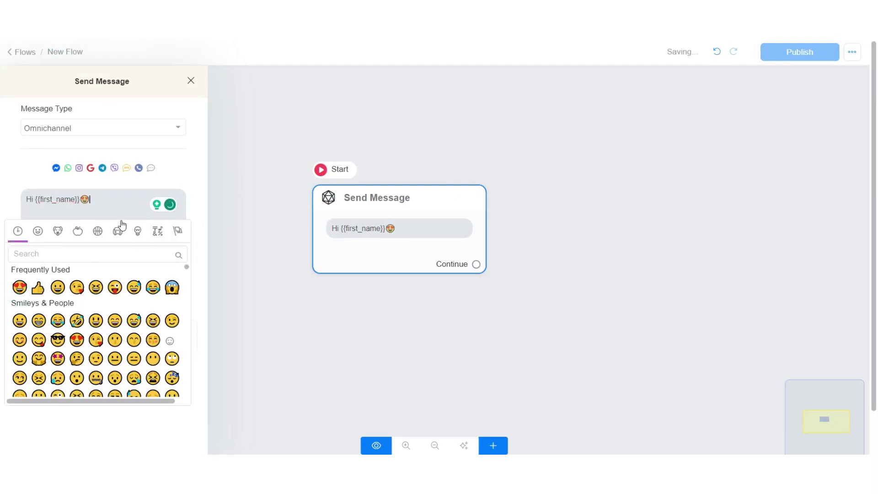
pyautogui.click(138, 208)
pyautogui.write('Select')
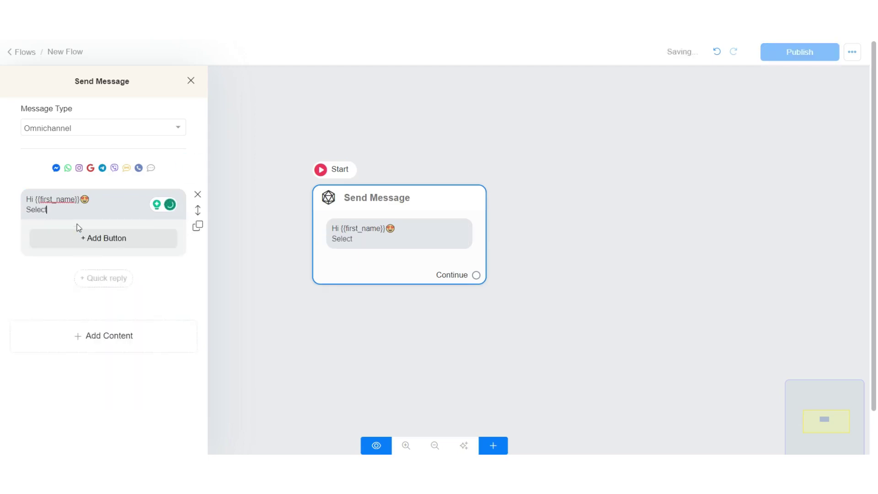
pyautogui.write(' an option below to proceed')
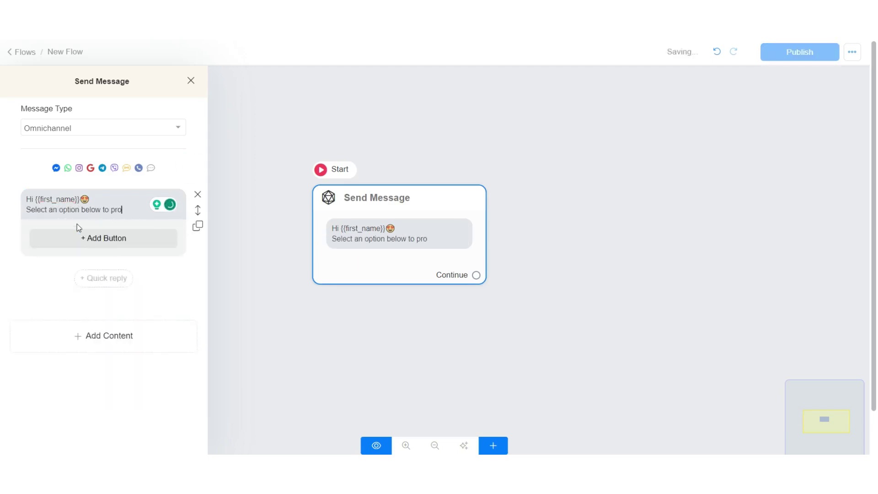
# - Add two buttons to the greeting and label the first one 'Join Audition'
pyautogui.click(104, 238)
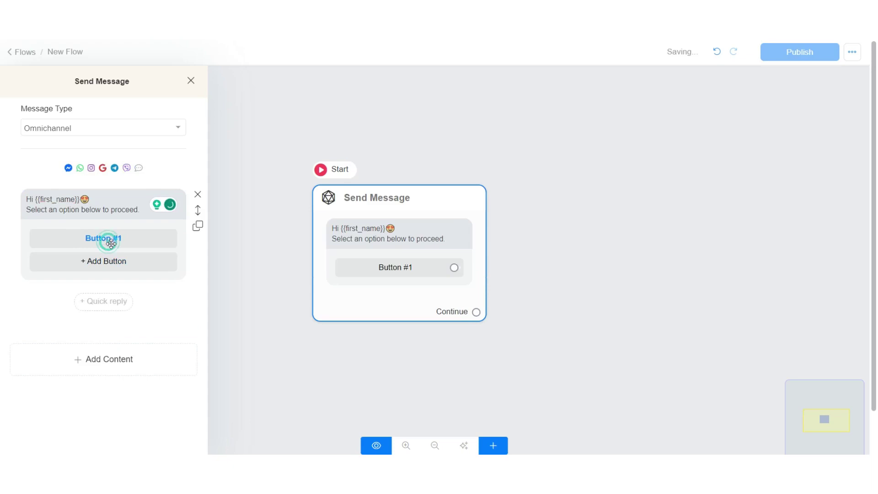
pyautogui.click(103, 261)
pyautogui.click(103, 237)
pyautogui.click(284, 106)
pyautogui.hotkey('ctrl', 'a')
pyautogui.write('Jo')
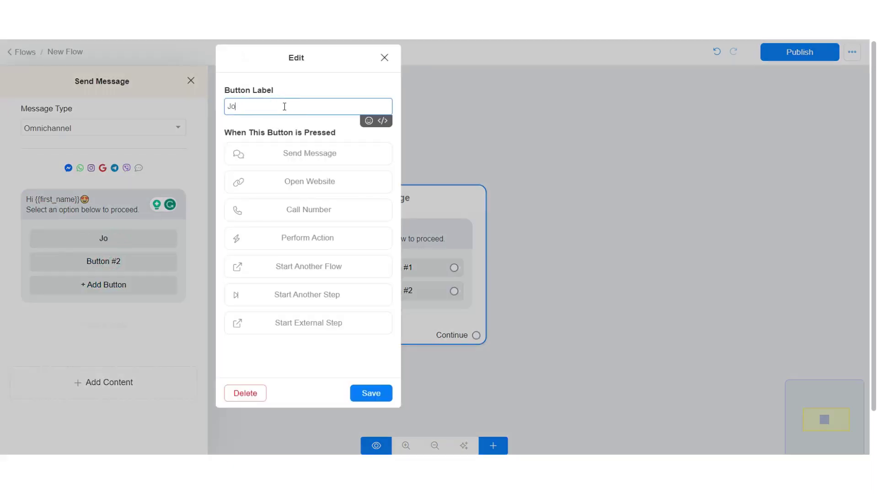
pyautogui.write('in Audition')
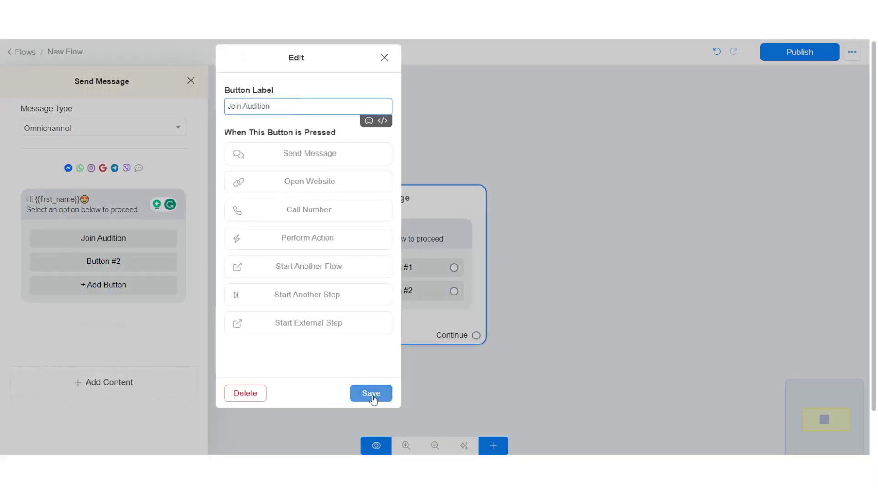
pyautogui.click(370, 392)
pyautogui.click(103, 261)
pyautogui.click(305, 106)
pyautogui.hotkey('ctrl', 'a')
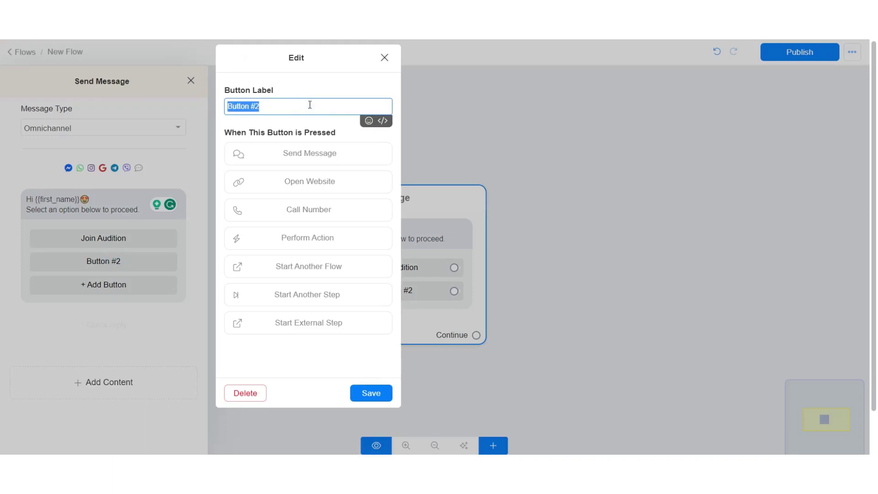
pyautogui.write('Visitour')
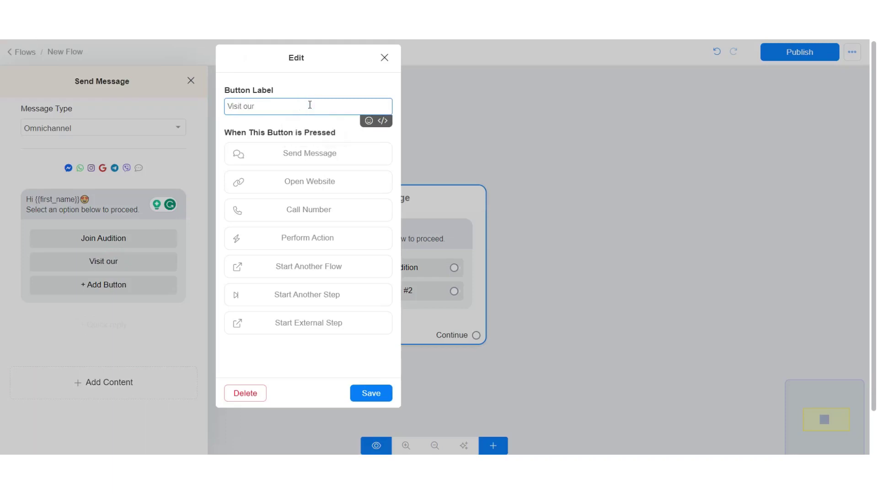
pyautogui.write(' website')
pyautogui.click(310, 181)
pyautogui.click(306, 201)
pyautogui.write('h')
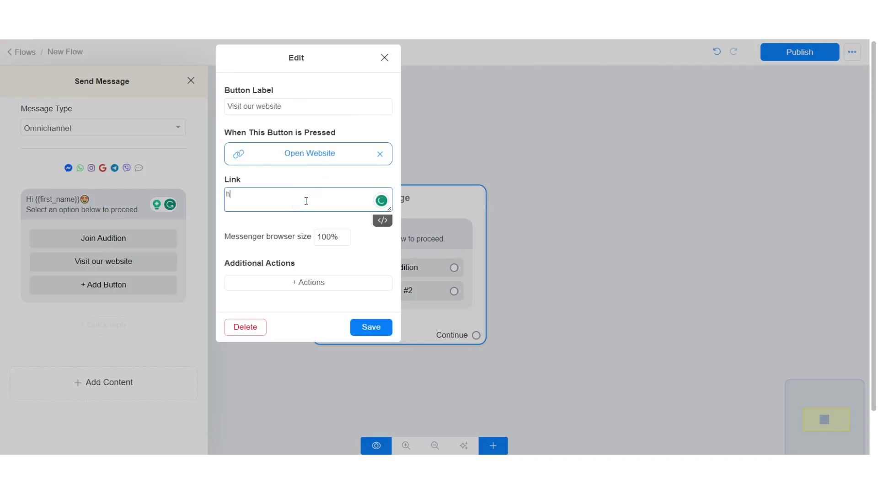
pyautogui.write('ttps://chatrace')
pyautogui.write('.com')
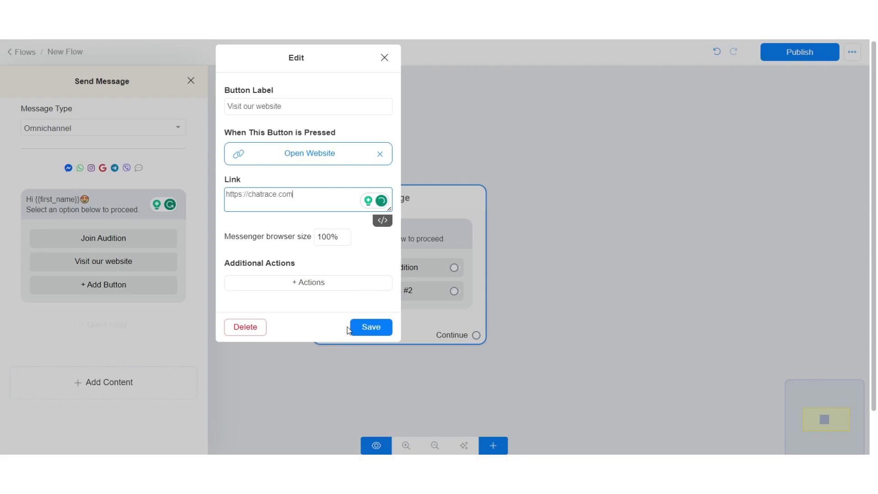
pyautogui.click(365, 330)
# - Connect Join Audition to a new message step, Send Message #1
pyautogui.click(250, 311)
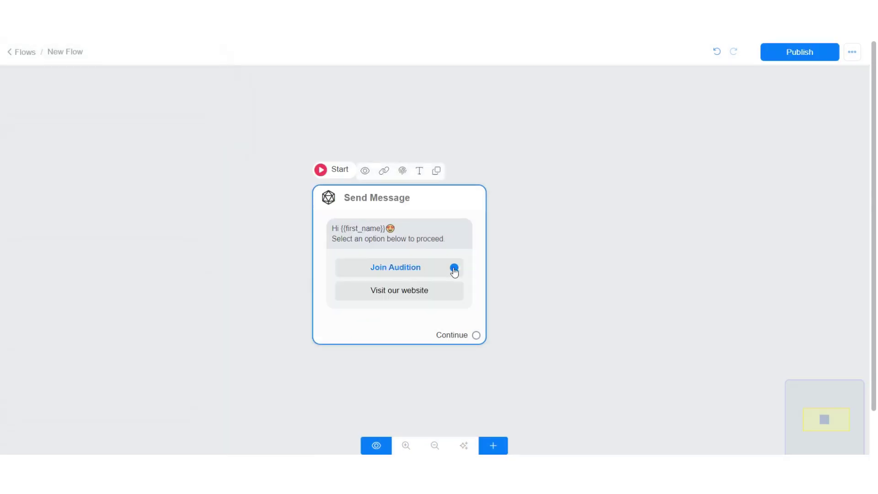
pyautogui.moveTo(454, 267); pyautogui.dragTo(550, 163)
pyautogui.click(104, 274)
pyautogui.click(40, 59)
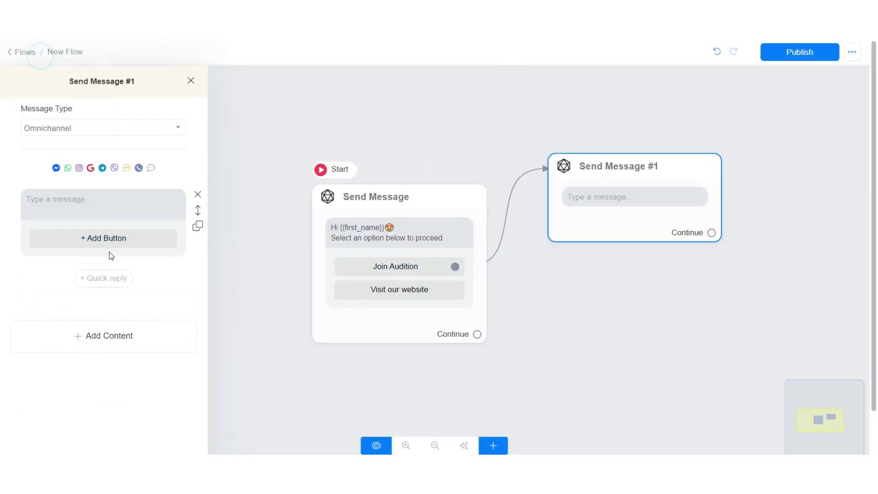
pyautogui.click(198, 195)
# - Ask 'Kindly input your best email address.' and save the reply as an email, with no skip label
pyautogui.click(104, 274)
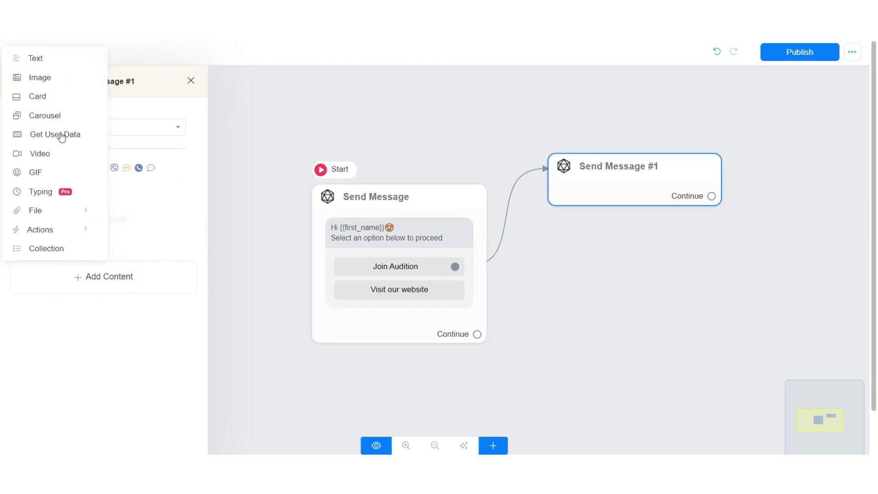
pyautogui.click(61, 135)
pyautogui.click(107, 206)
pyautogui.write('Kindly ind')
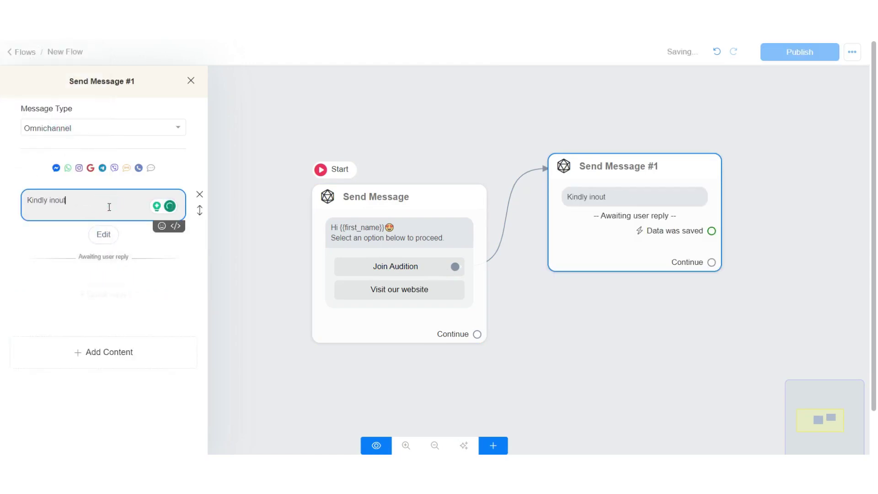
pyautogui.write('ut your best')
pyautogui.write(' email address')
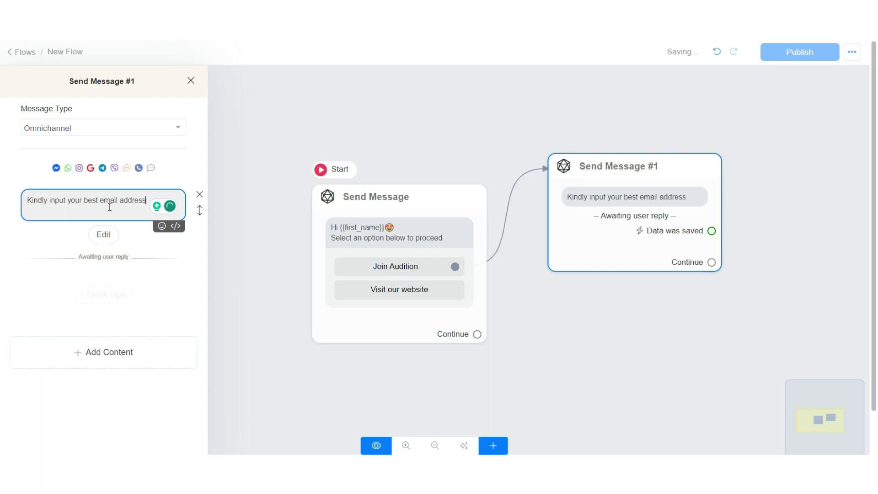
pyautogui.click(103, 234)
pyautogui.doubleClick(378, 242)
pyautogui.press('BackSpace')
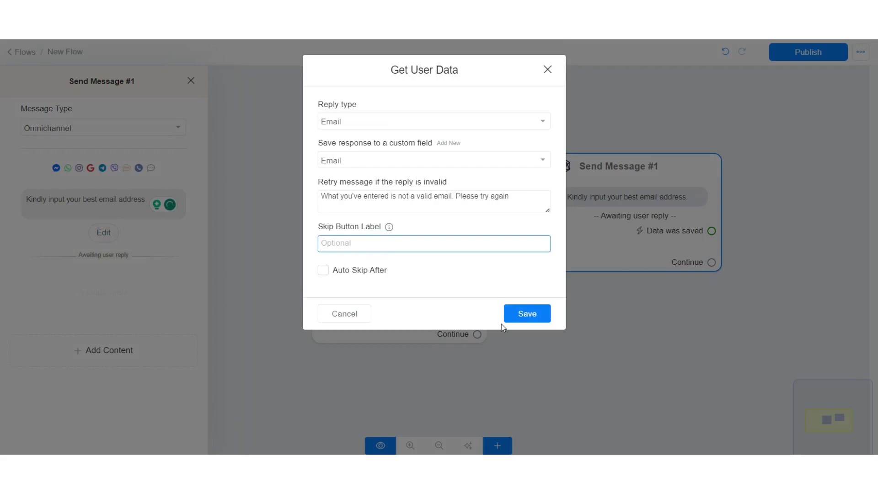
pyautogui.click(535, 315)
# - Link 'Data was saved' to Send Message #2 reading 'Here is your email address: {{email}}'
pyautogui.click(231, 303)
pyautogui.moveTo(533, 326); pyautogui.dragTo(501, 288)
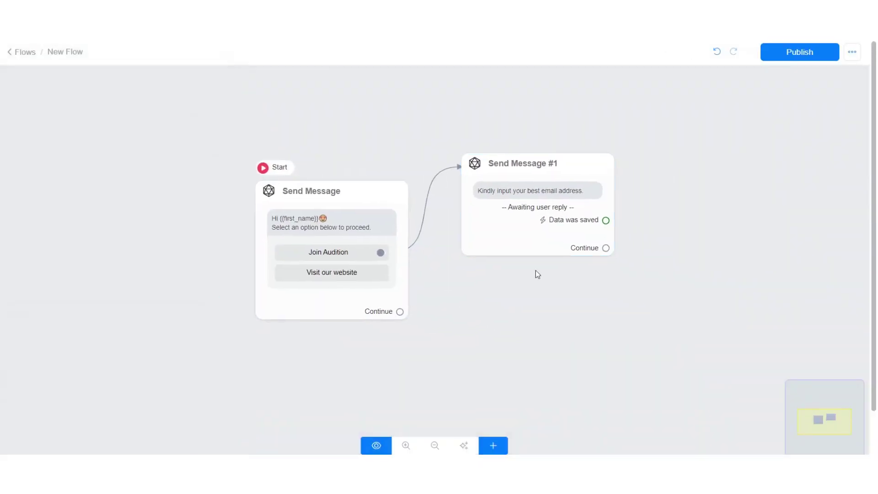
pyautogui.moveTo(604, 221); pyautogui.dragTo(672, 152)
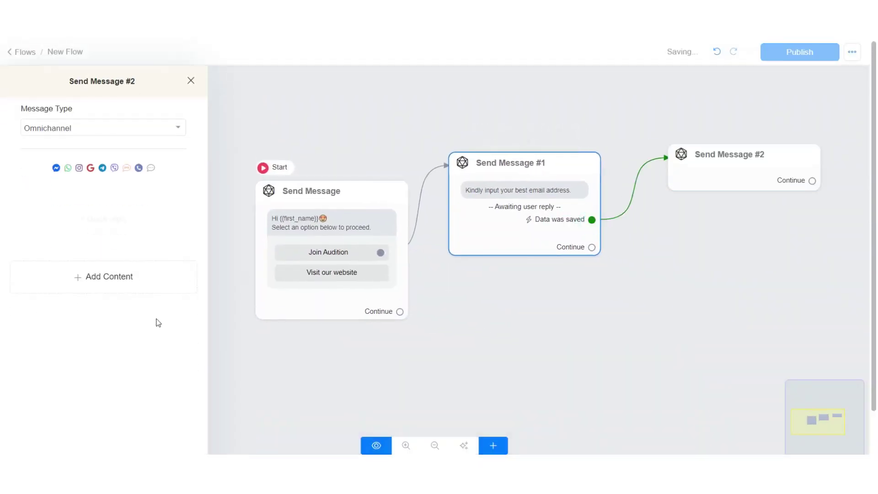
pyautogui.click(111, 277)
pyautogui.click(36, 58)
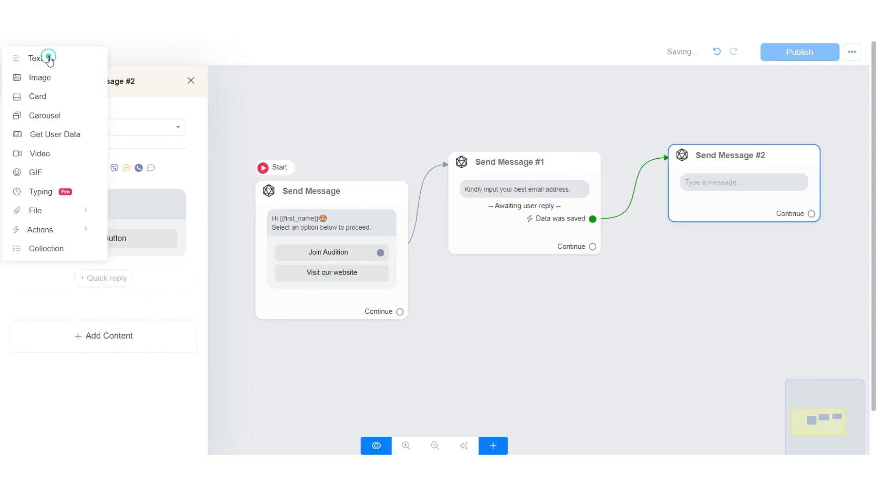
pyautogui.write('Here ')
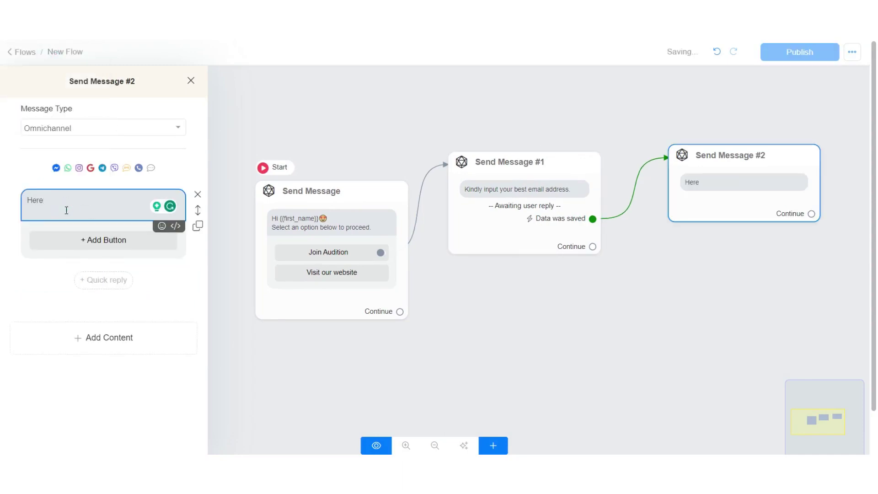
pyautogui.write('is your ')
pyautogui.write('email a')
pyautogui.write('ddress')
pyautogui.write('{{')
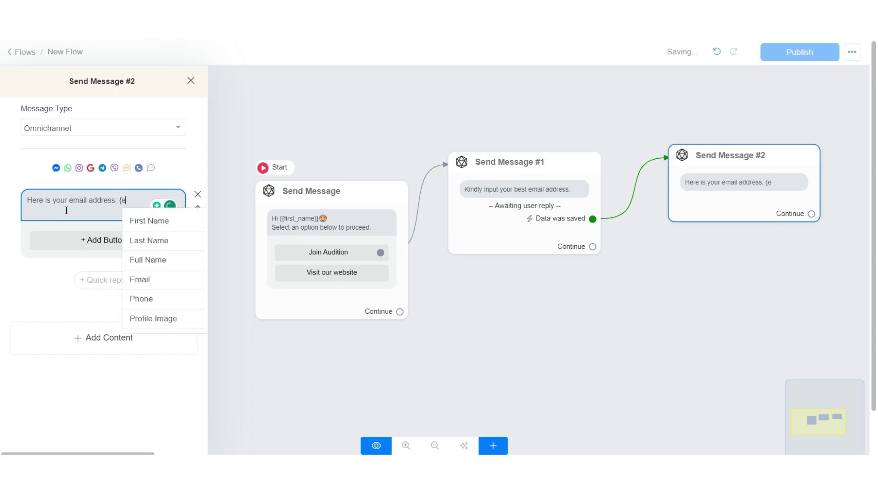
pyautogui.write('ema')
pyautogui.click(141, 221)
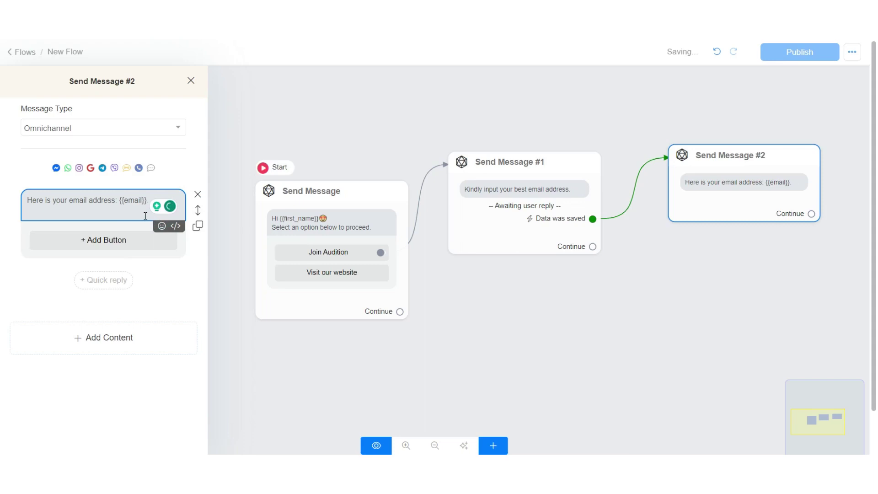
pyautogui.write('.')
pyautogui.press('Return')
pyautogui.write('Select an option ')
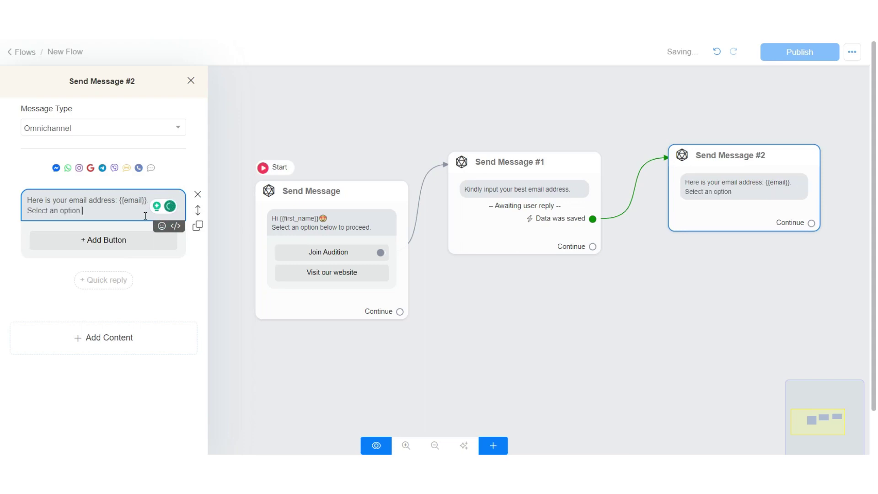
pyautogui.write('below to confir')
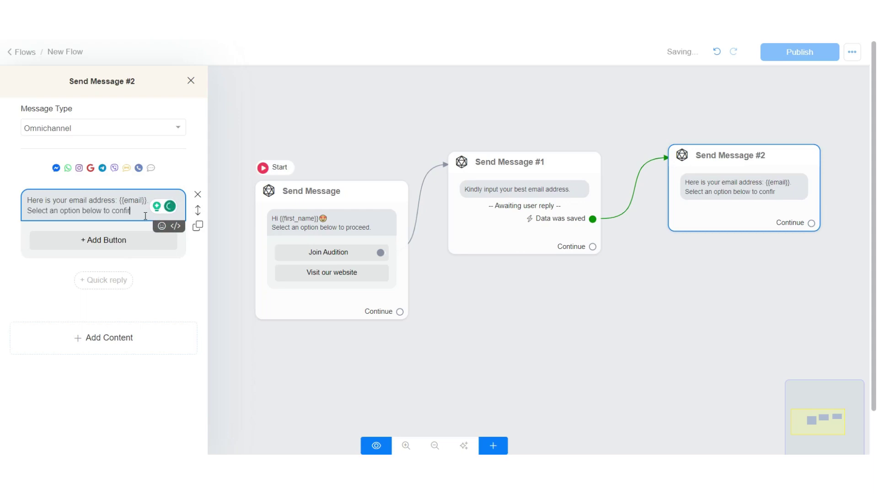
pyautogui.write('m if your email')
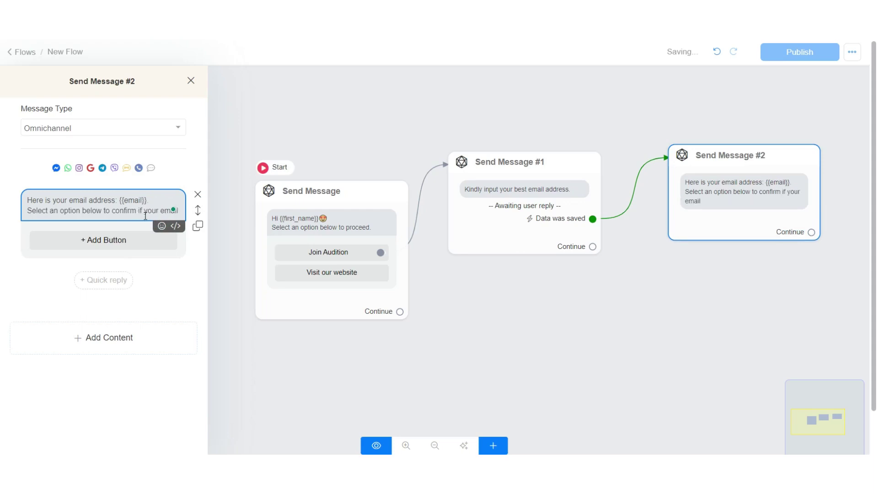
pyautogui.write(' address is co')
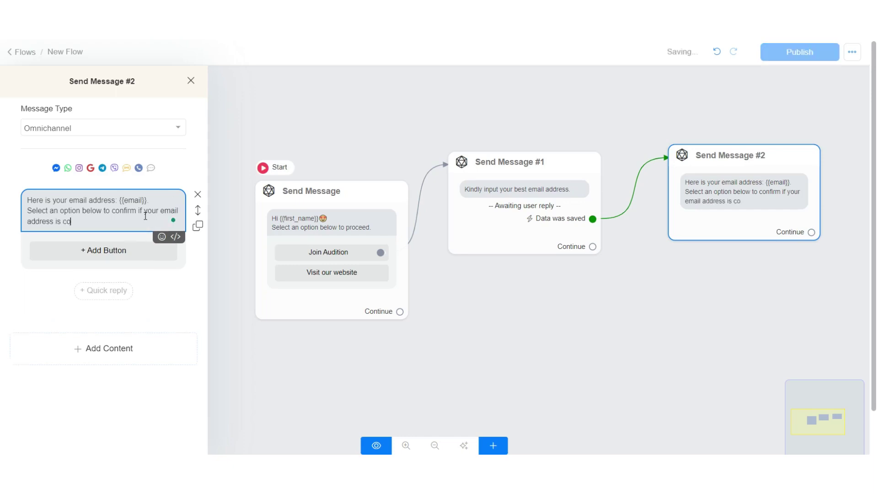
pyautogui.write('rrect')
# - Add a 'Yes, It's correct' quick reply to the confirmation message
pyautogui.click(103, 290)
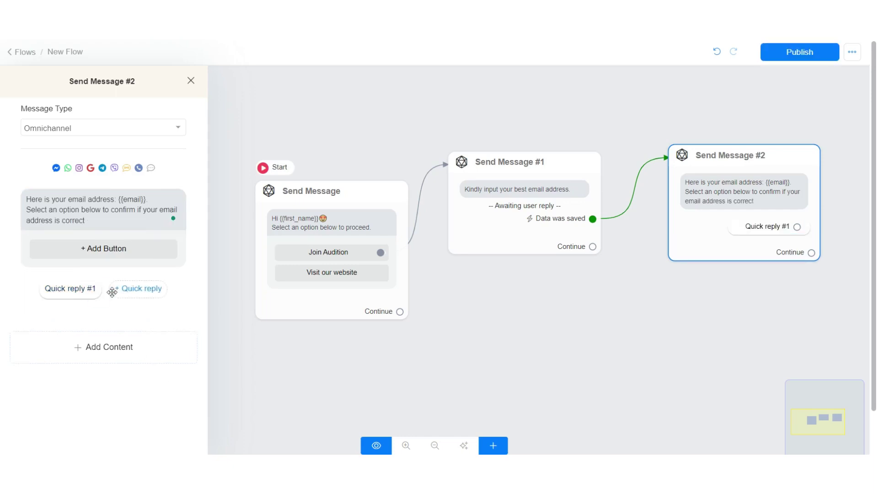
pyautogui.click(71, 288)
pyautogui.click(319, 107)
pyautogui.write("Yes, It's cor")
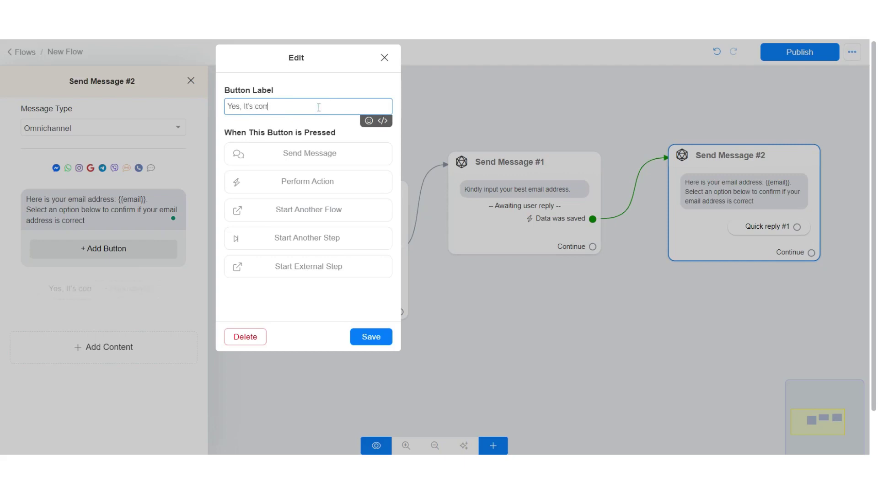
pyautogui.write('ect')
pyautogui.click(371, 337)
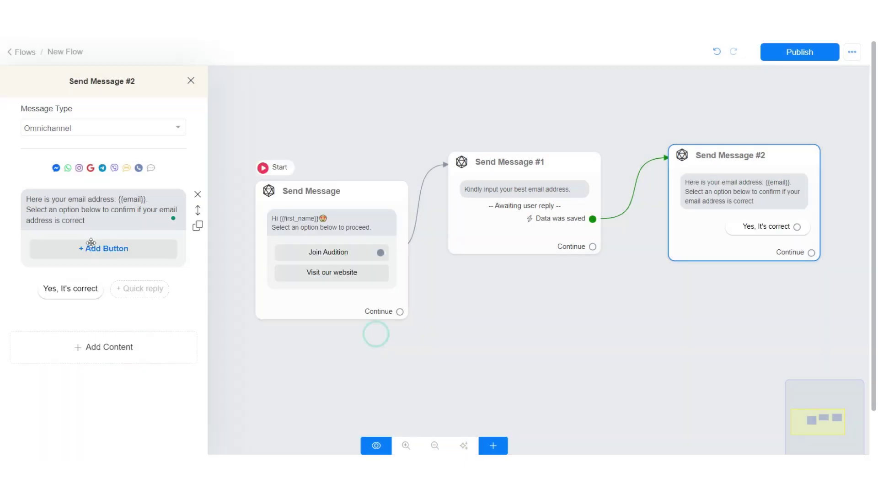
# - Add a second quick reply and start labelling it 'No, Not correct'
pyautogui.click(137, 288)
pyautogui.click(110, 290)
pyautogui.click(287, 108)
pyautogui.hotkey('ctrl', 'a')
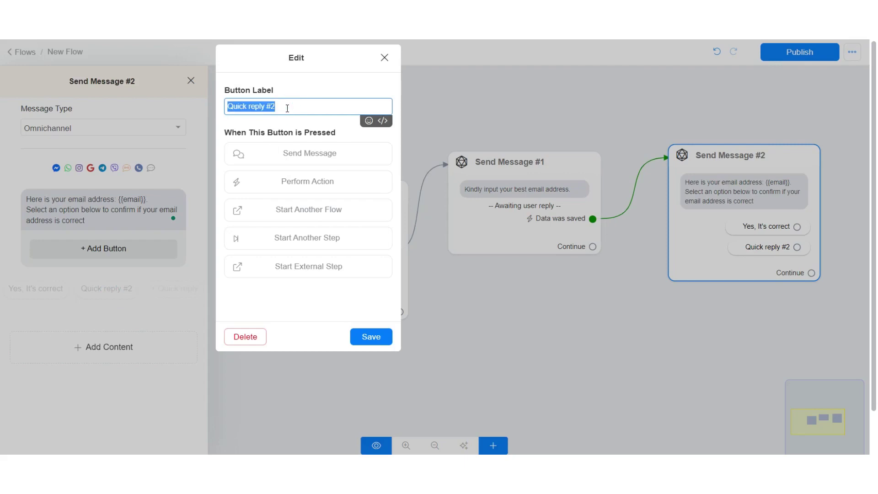
pyautogui.write('No, N')
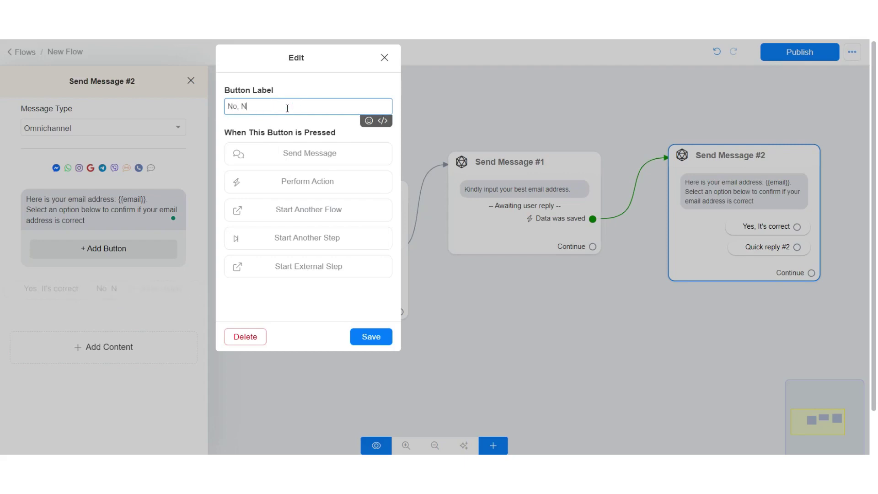
pyautogui.write('ot correct')
# - Save the 'No, Not correct' reply and route it back to the email request
pyautogui.click(371, 337)
pyautogui.click(450, 341)
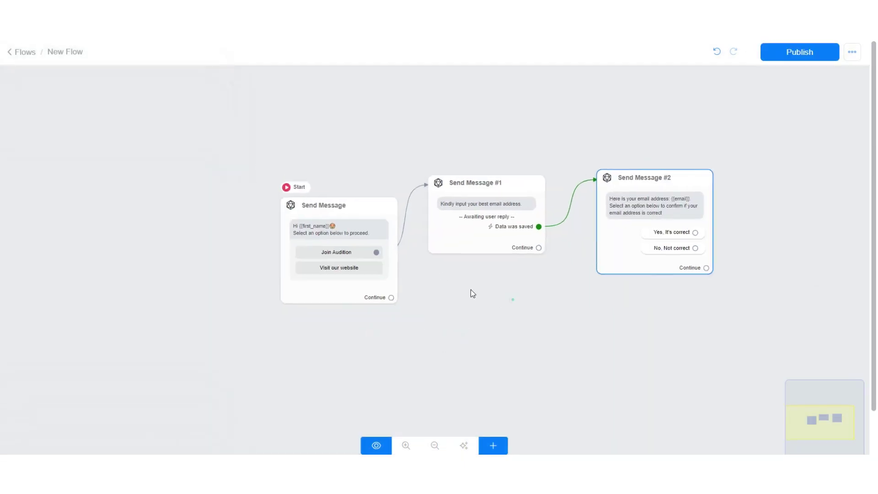
pyautogui.moveTo(653, 232); pyautogui.dragTo(412, 196)
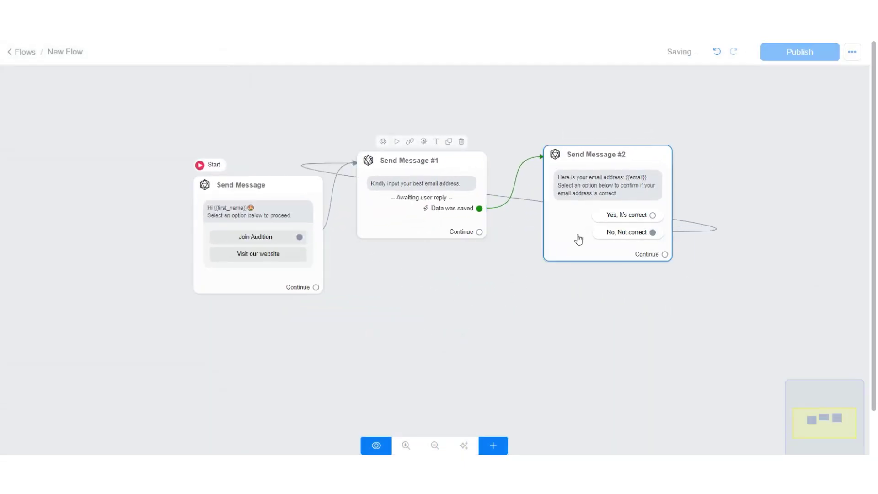
# - Link 'Yes, It's correct' to Send Message #3 reading 'Thank you. We will keep you updated.'
pyautogui.moveTo(652, 215)
pyautogui.mouseDown()
pyautogui.moveTo(714, 227)
pyautogui.moveTo(745, 145)
pyautogui.mouseUp()
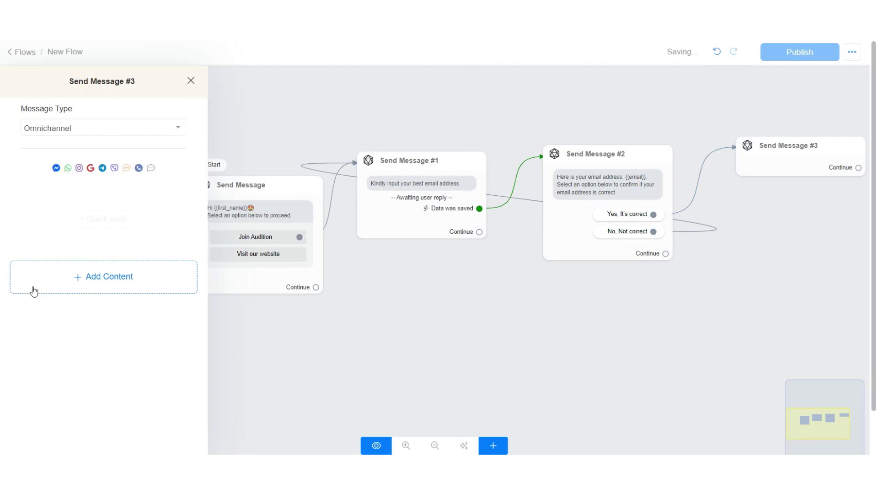
pyautogui.click(103, 277)
pyautogui.click(36, 59)
pyautogui.click(127, 206)
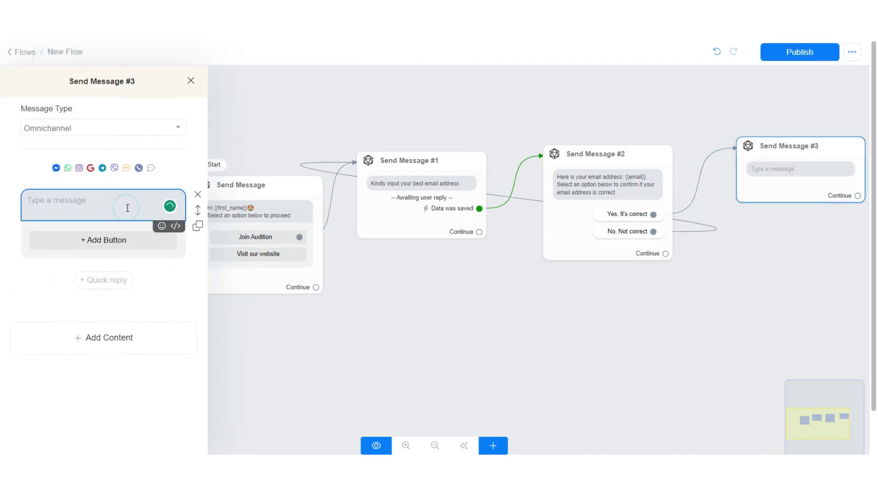
pyautogui.write('Thank ou')
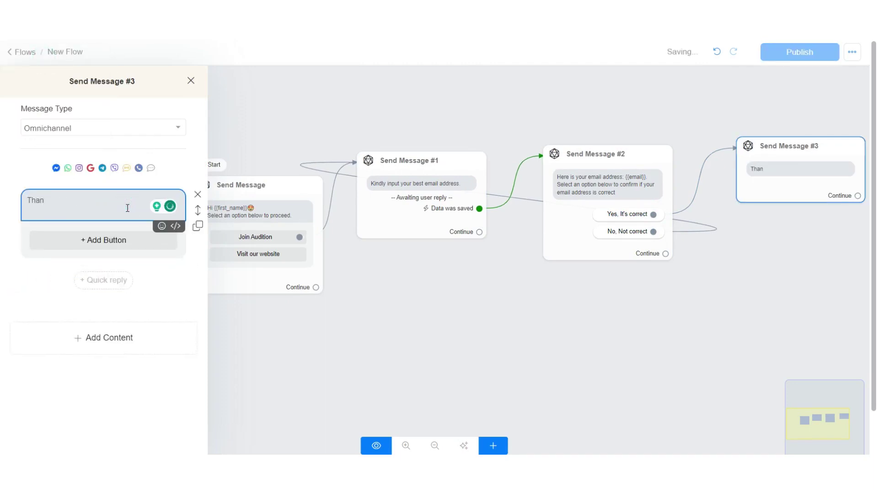
pyautogui.press('BackSpace')
pyautogui.press('BackSpace')
pyautogui.write('you. W')
pyautogui.write('e will keep you updated.')
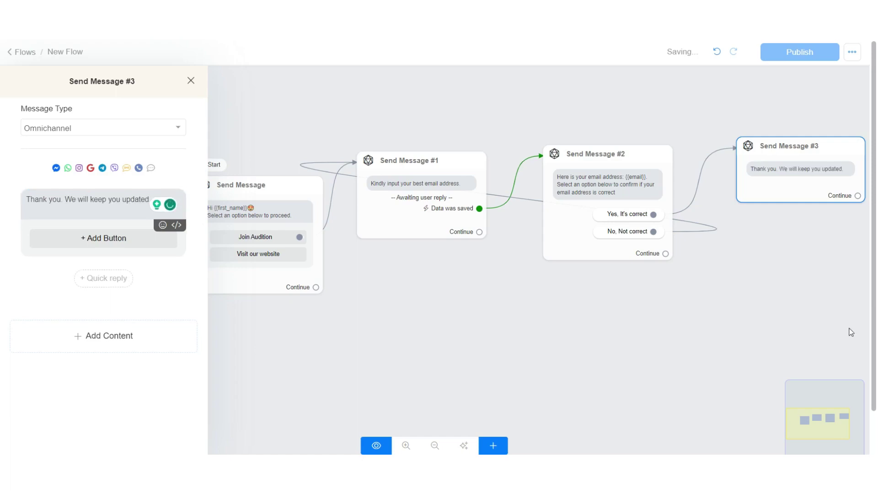
pyautogui.click(851, 333)
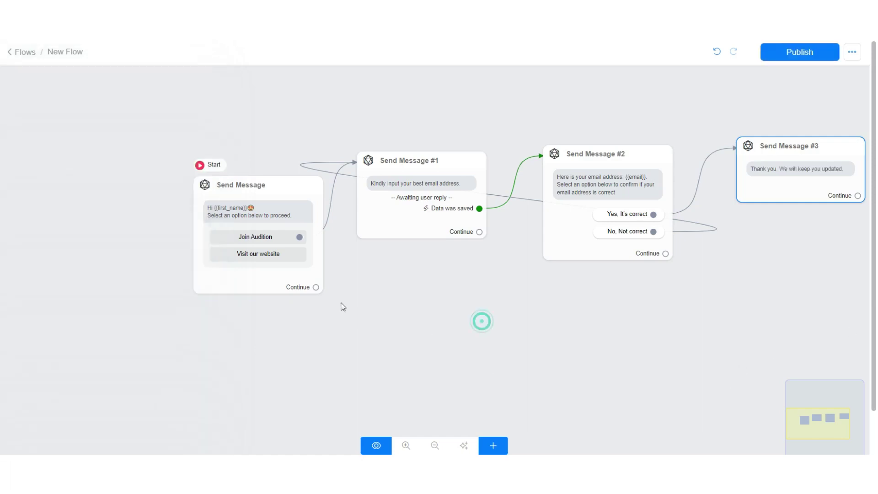
# - Move the greeting node up and to the left on the canvas
pyautogui.moveTo(305, 274); pyautogui.dragTo(267, 222)
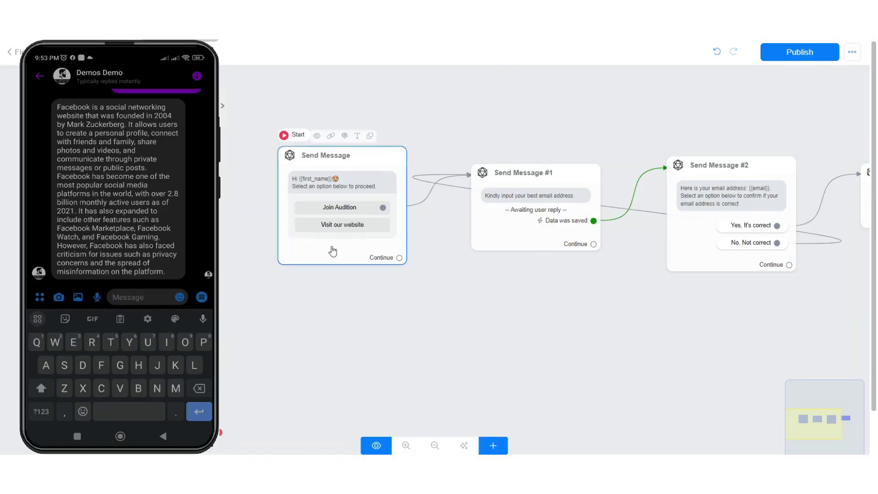
# - Publish New Flow and launch its preview in Messenger
pyautogui.click(800, 53)
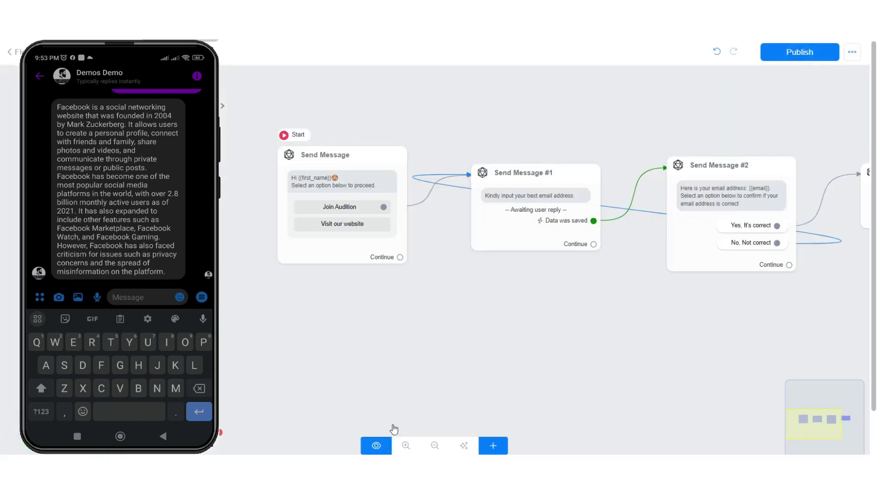
pyautogui.click(376, 446)
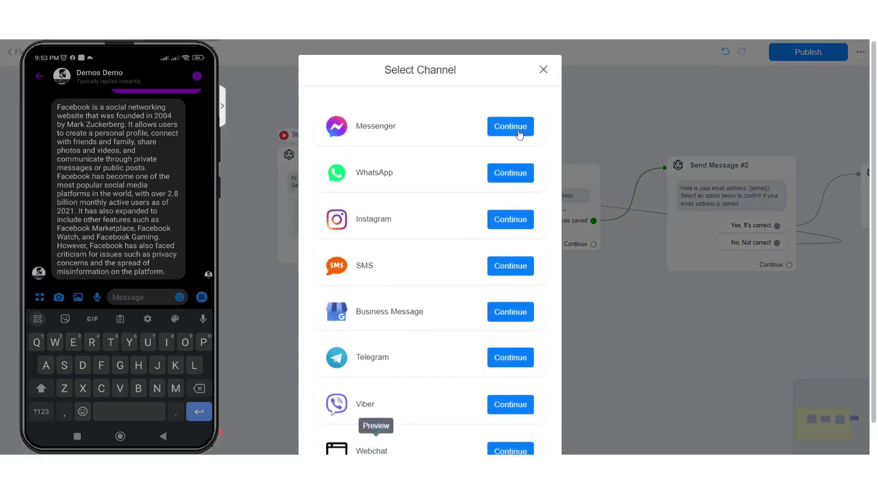
pyautogui.click(510, 126)
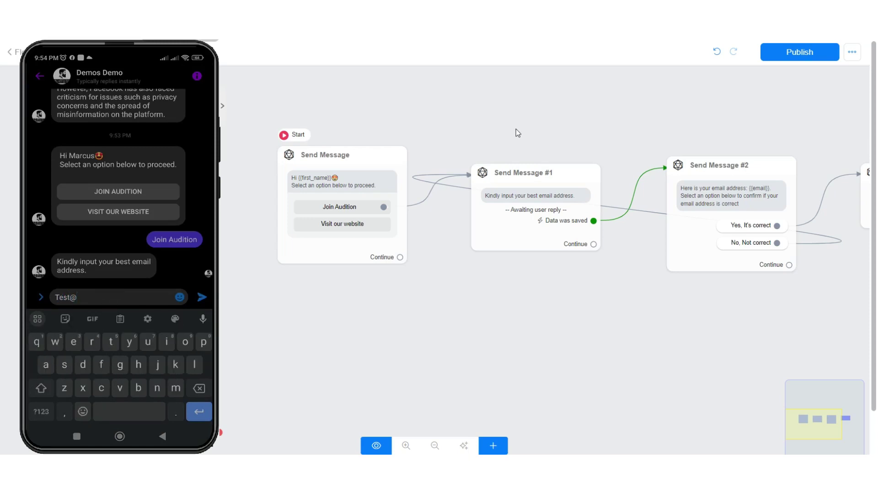
pyautogui.write('gmail.com')
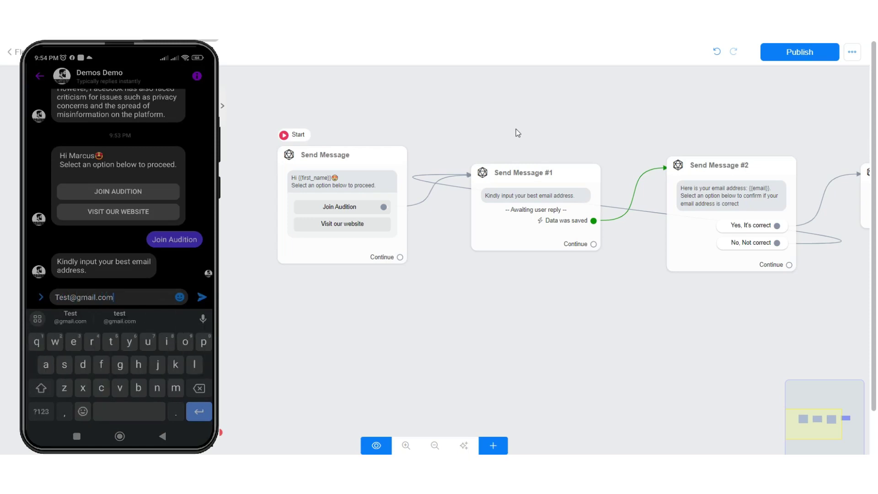
pyautogui.press('Return')
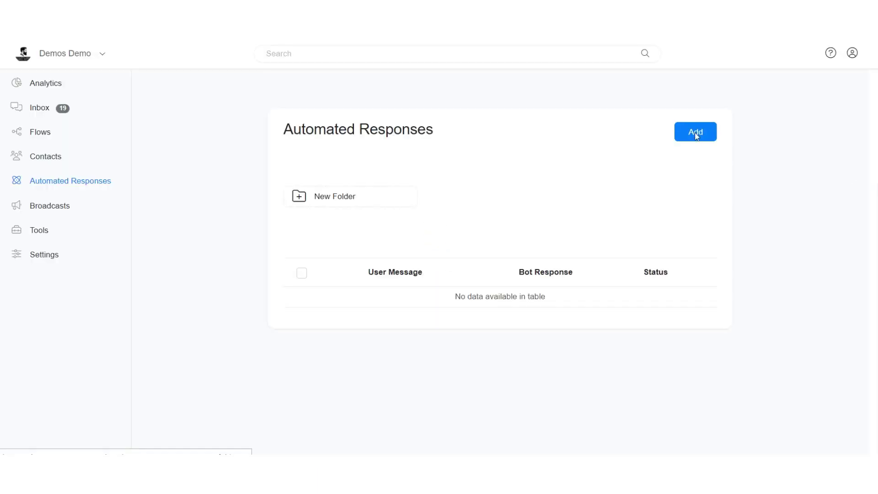
# - Add an automated response that answers the user message 'Hello' by starting New Flow
pyautogui.click(696, 132)
pyautogui.click(357, 136)
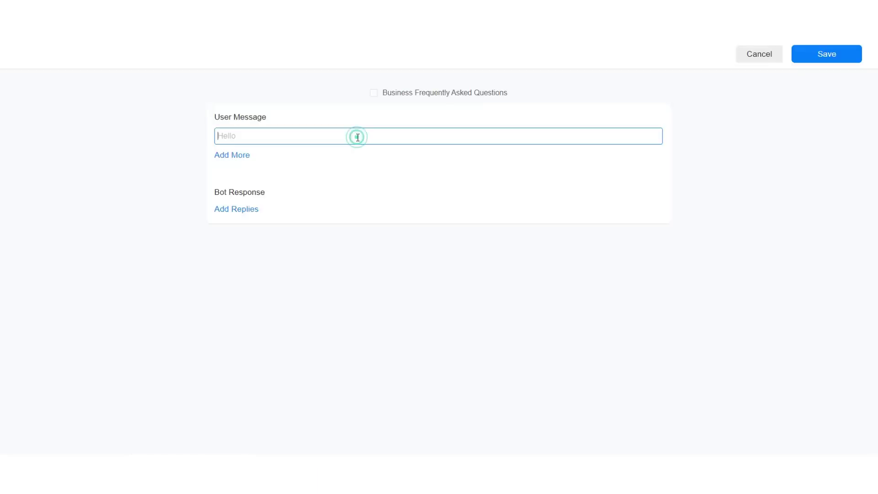
pyautogui.write('Hello')
pyautogui.click(248, 209)
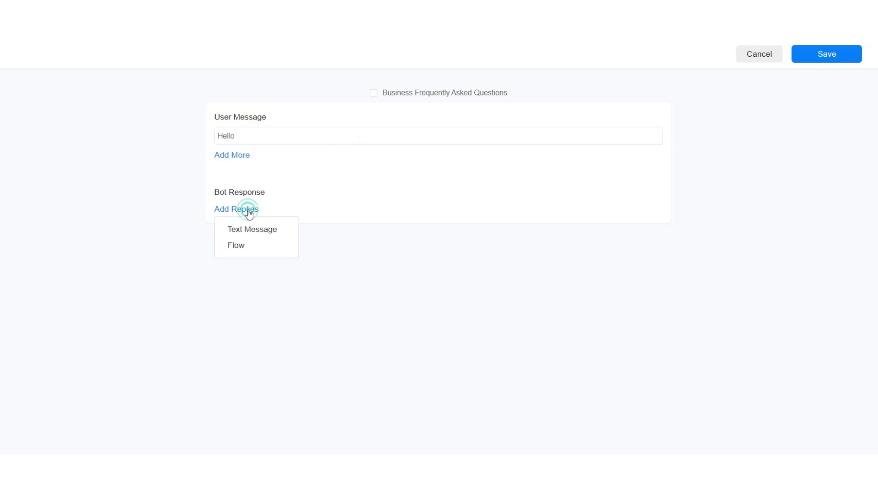
pyautogui.click(249, 247)
pyautogui.click(326, 212)
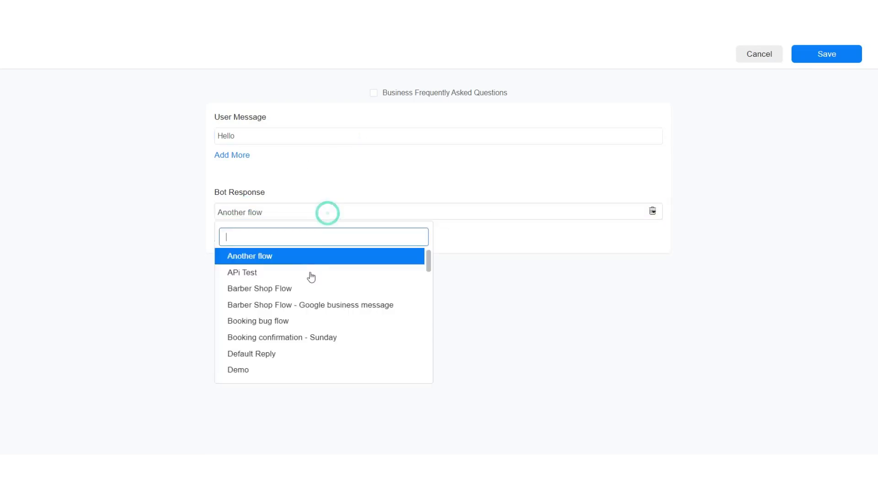
pyautogui.write('New')
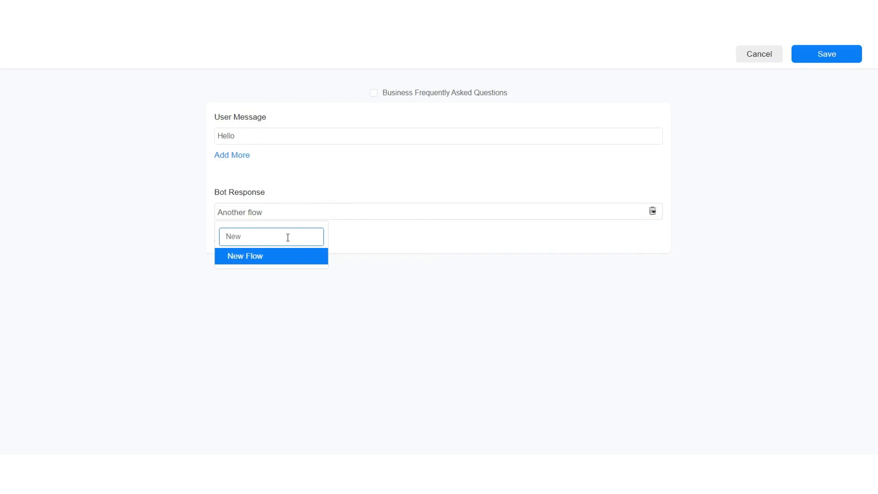
pyautogui.click(291, 256)
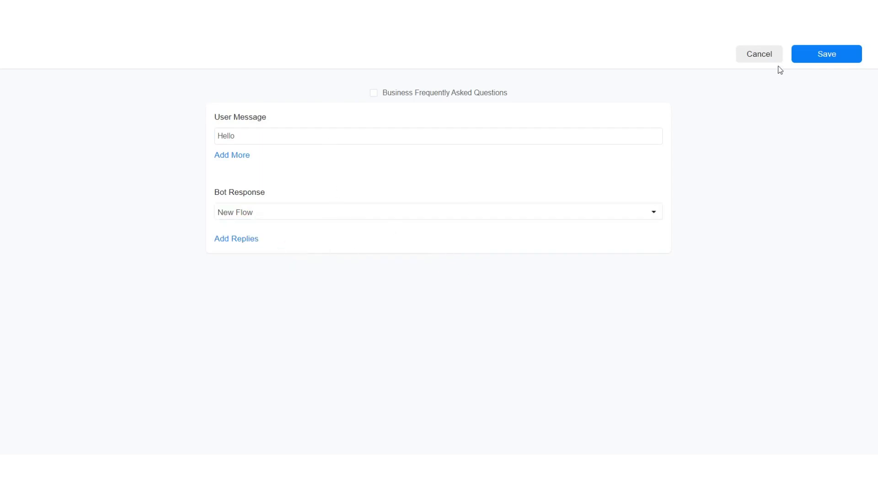